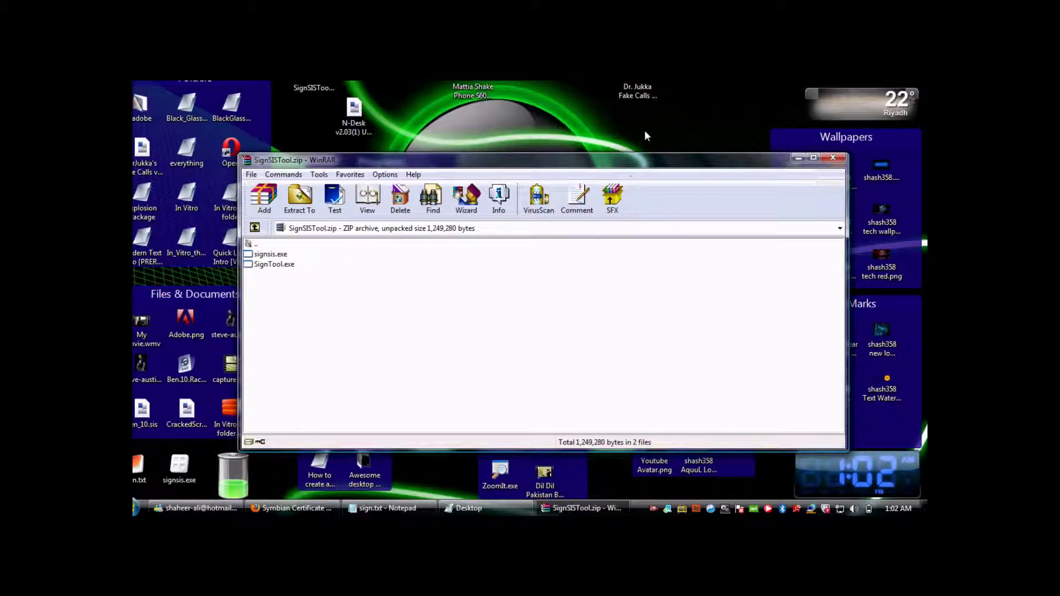
# Reposition the Dr. Jukka desktop file and WinRAR archive window, then return to the OPDA My Certificate page.
pyautogui.click(634, 117)
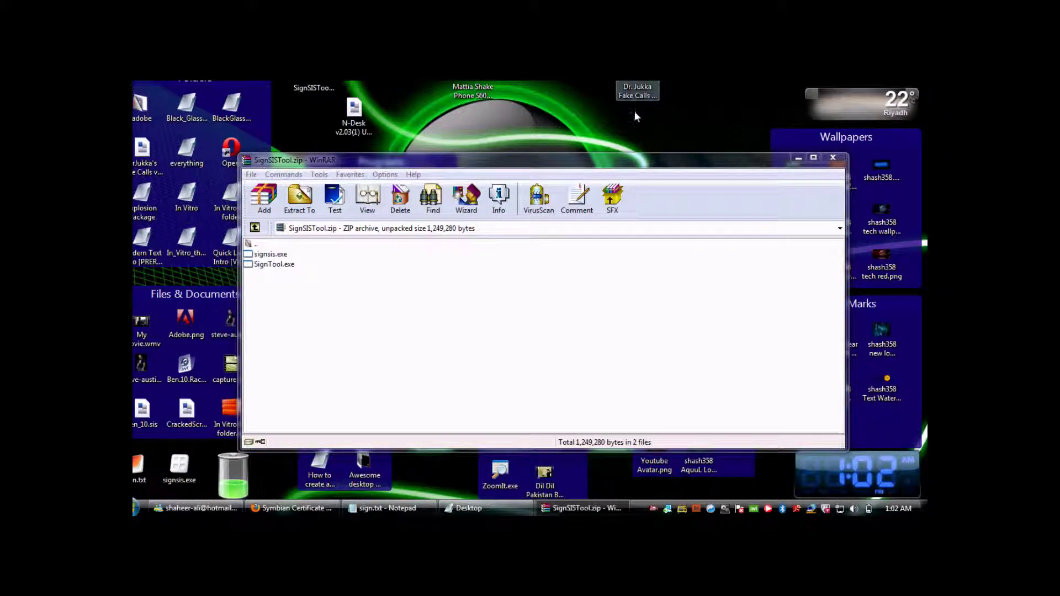
pyautogui.moveTo(636, 123); pyautogui.dragTo(643, 183)
pyautogui.click(643, 169)
pyautogui.click(638, 164)
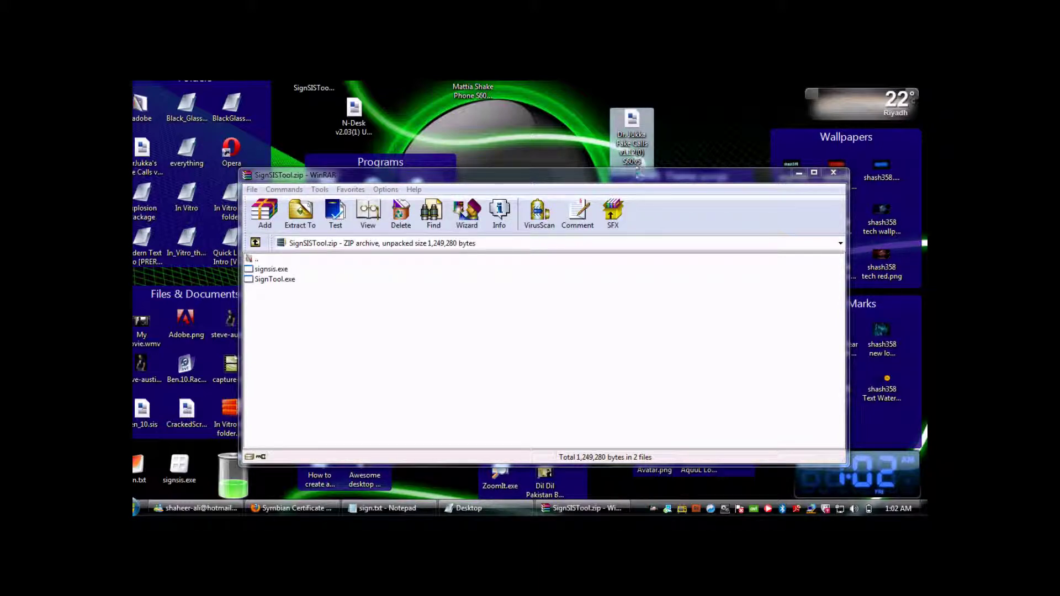
pyautogui.moveTo(638, 174)
pyautogui.mouseDown()
pyautogui.moveTo(639, 165)
pyautogui.moveTo(638, 203)
pyautogui.mouseUp()
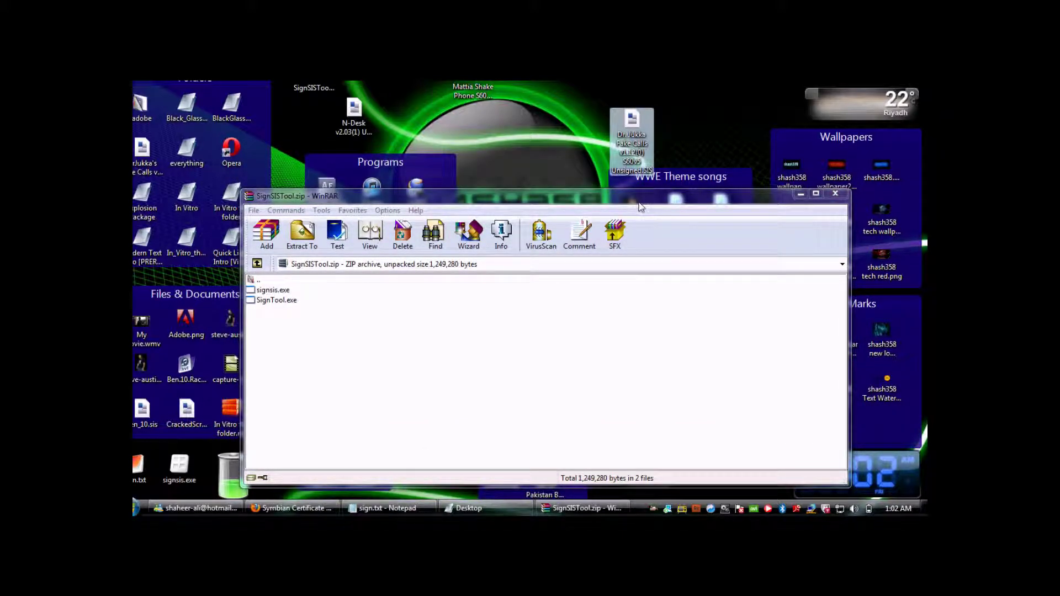
pyautogui.moveTo(638, 206); pyautogui.dragTo(639, 179)
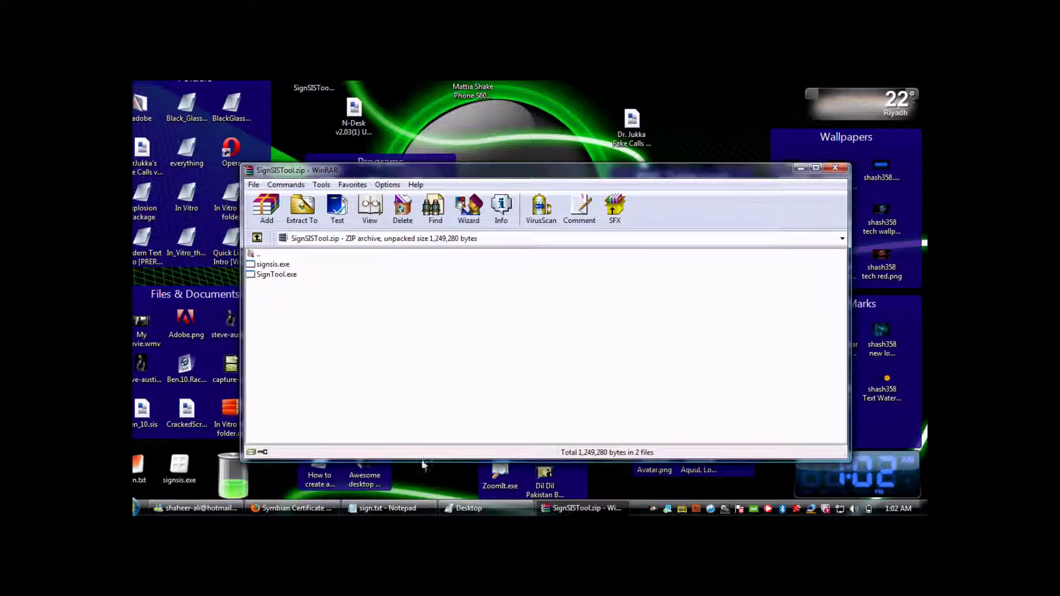
pyautogui.click(295, 508)
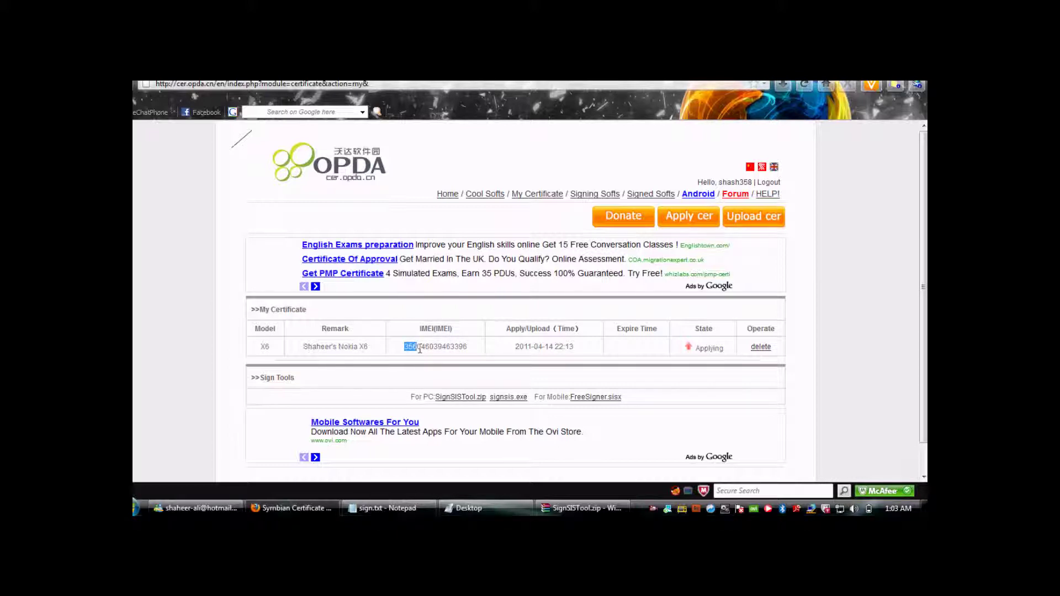
pyautogui.click(471, 356)
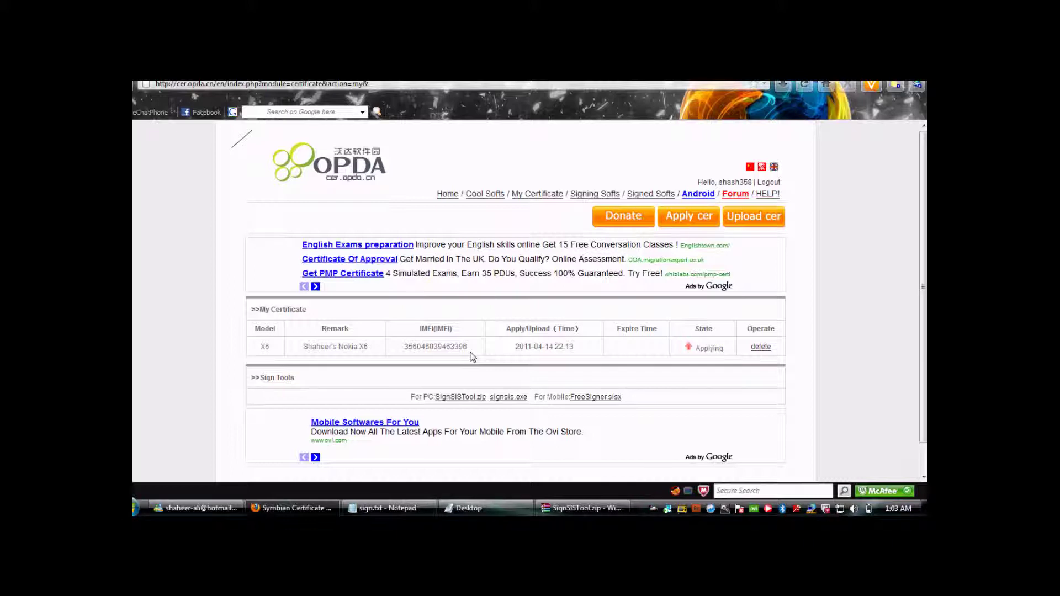
pyautogui.doubleClick(266, 348)
pyautogui.moveTo(304, 347)
pyautogui.mouseDown()
pyautogui.moveTo(308, 375)
pyautogui.moveTo(371, 355)
pyautogui.mouseUp()
pyautogui.click(372, 355)
pyautogui.click(551, 506)
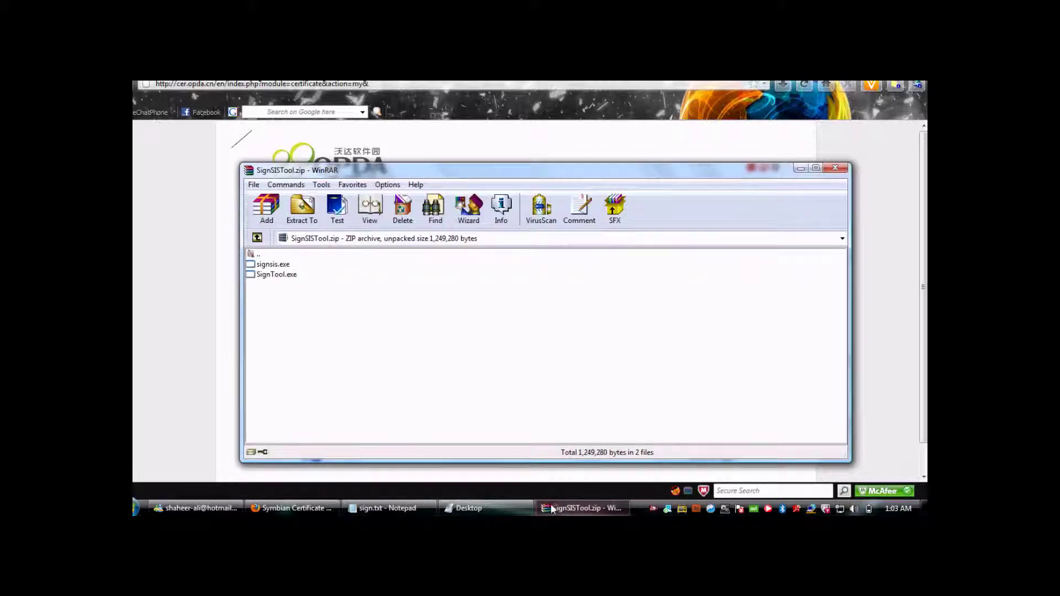
# Launch SignTool.exe from the SignSISTool archive and focus its signsis program path field.
pyautogui.doubleClick(252, 277)
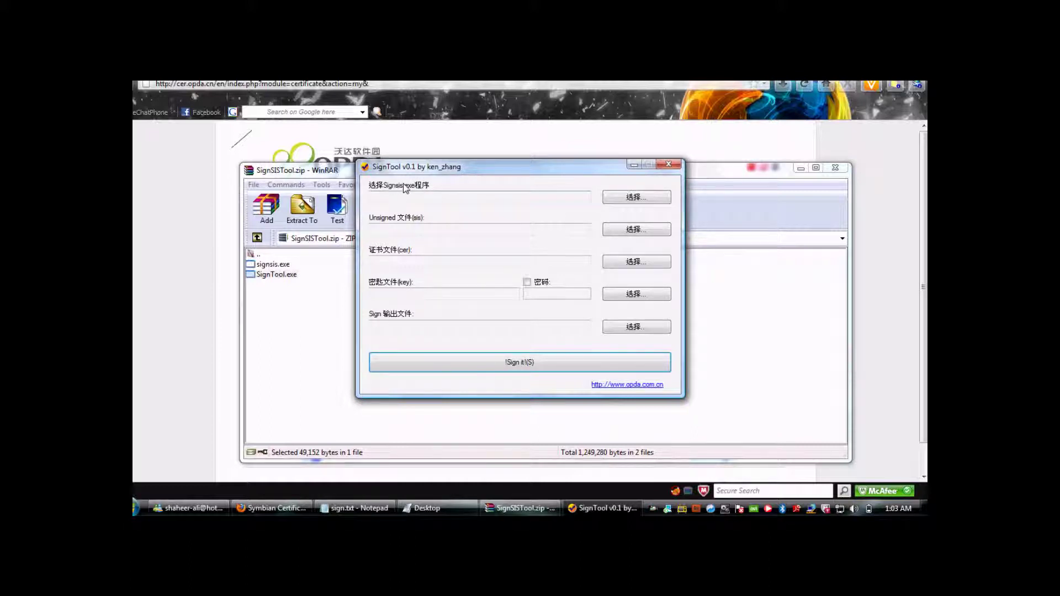
pyautogui.click(400, 200)
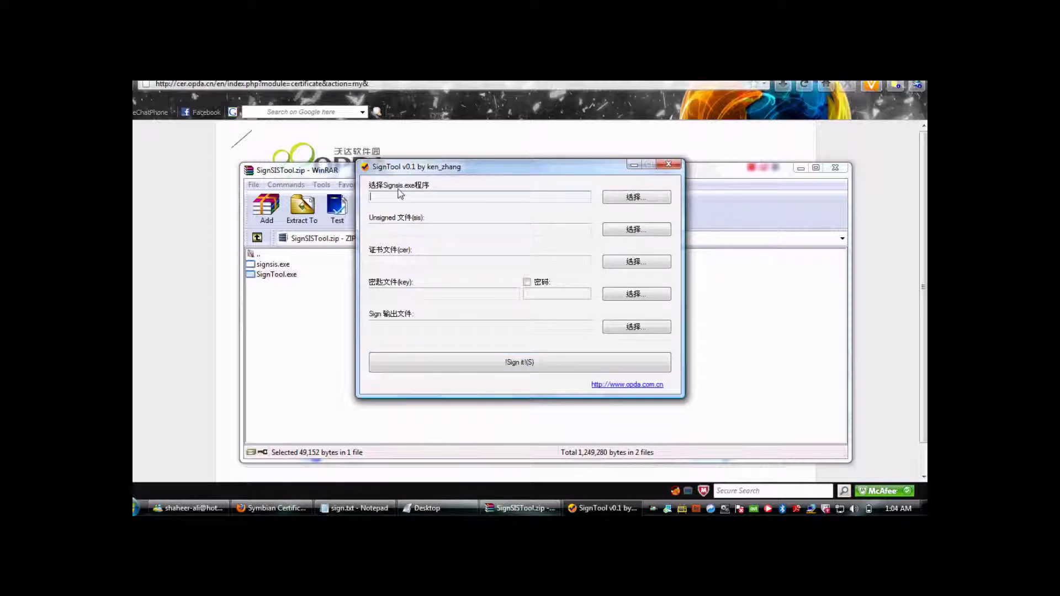
# Set the signing program to signsis.exe chosen from the Desktop.
pyautogui.click(610, 203)
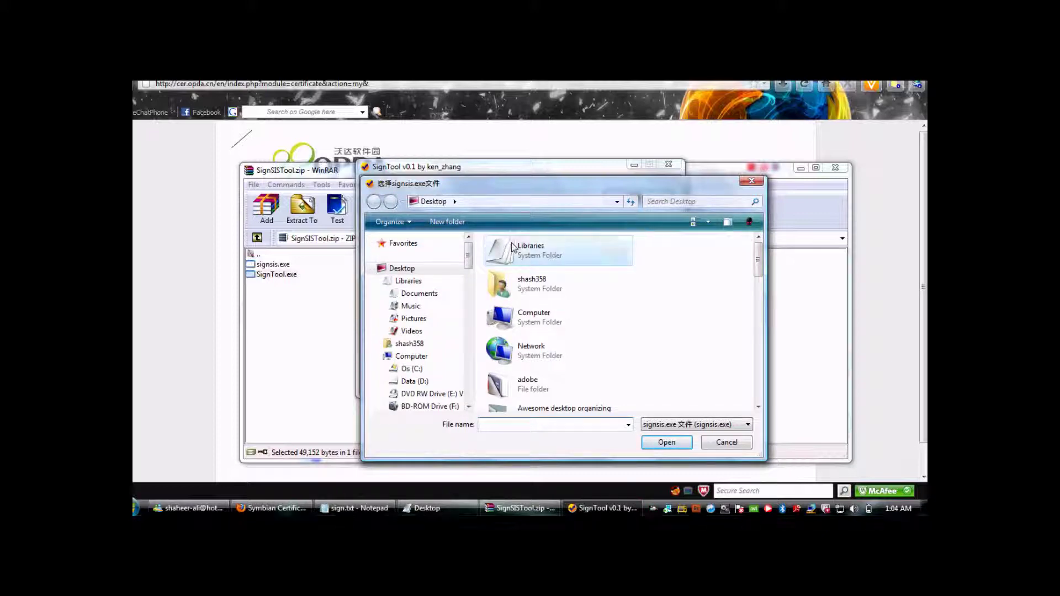
pyautogui.scroll(-10, 526, 331)
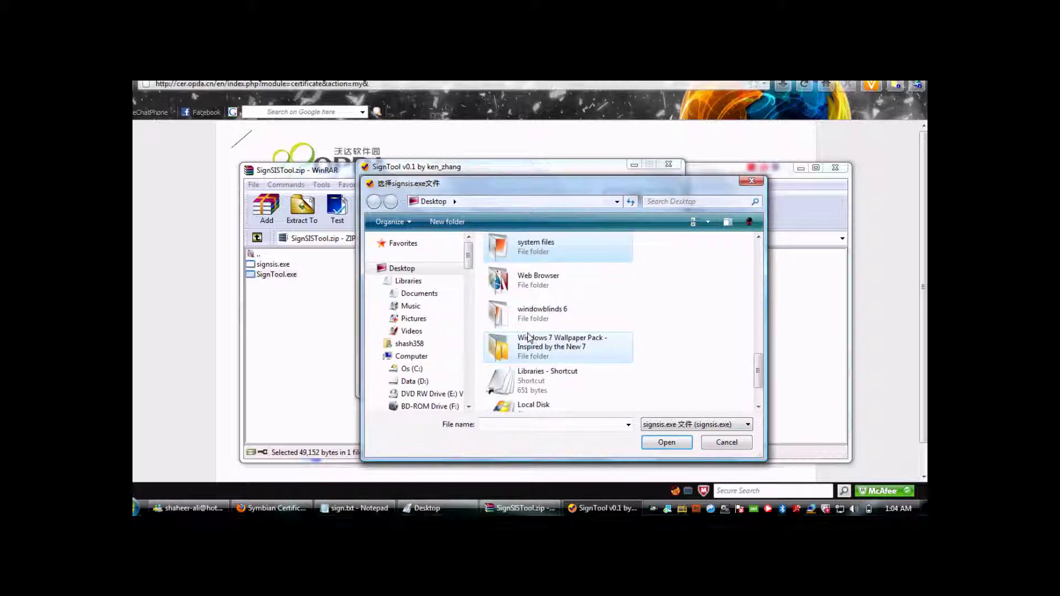
pyautogui.press('End')
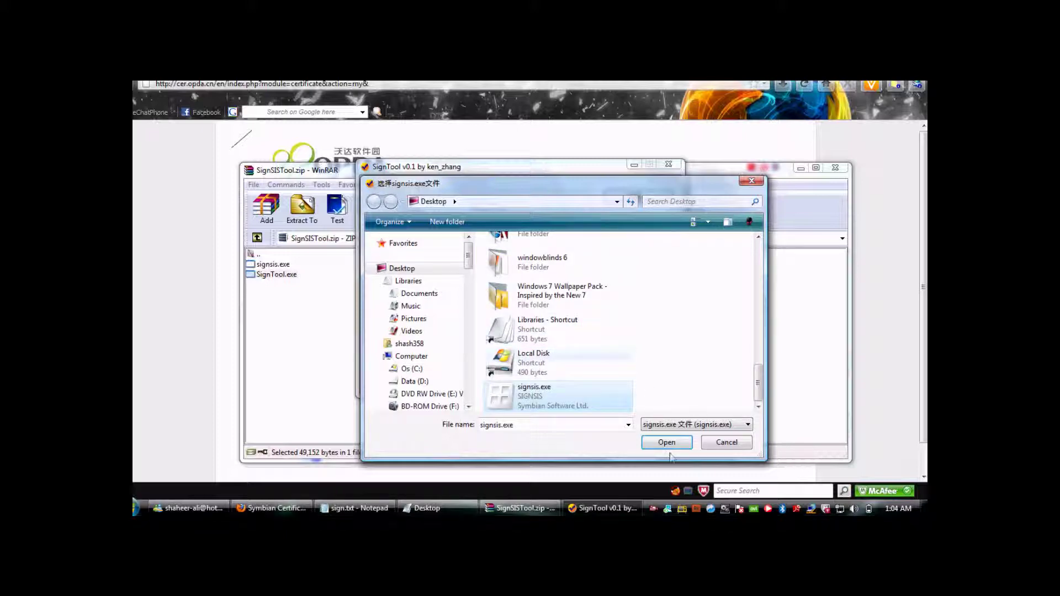
pyautogui.click(669, 442)
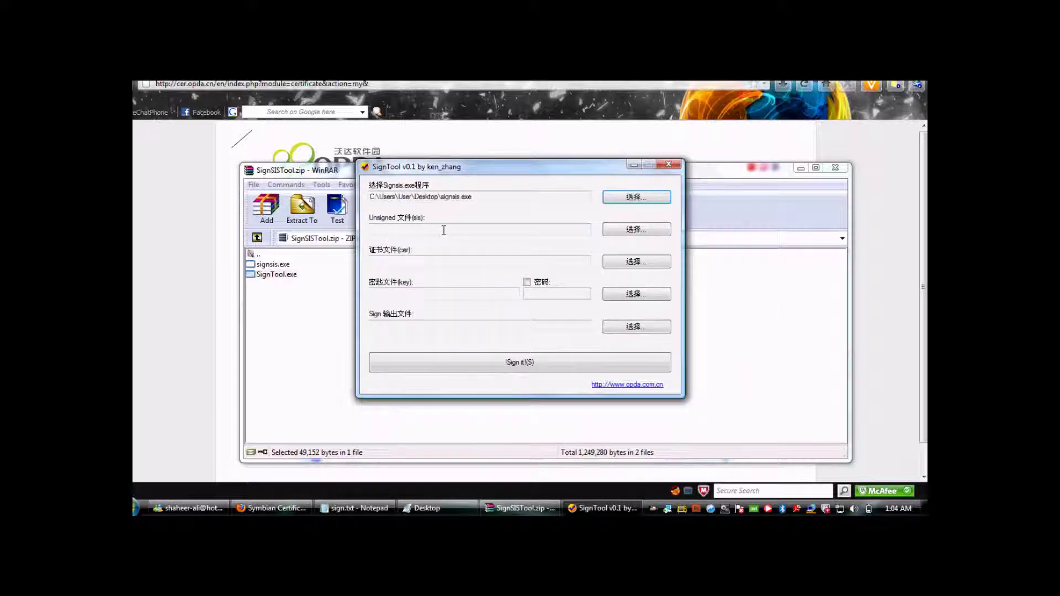
# Set the unsigned file to the Dr. Jukka Fake Calls SIS and move SignTool down, minimizing WinRAR.
pyautogui.click(644, 231)
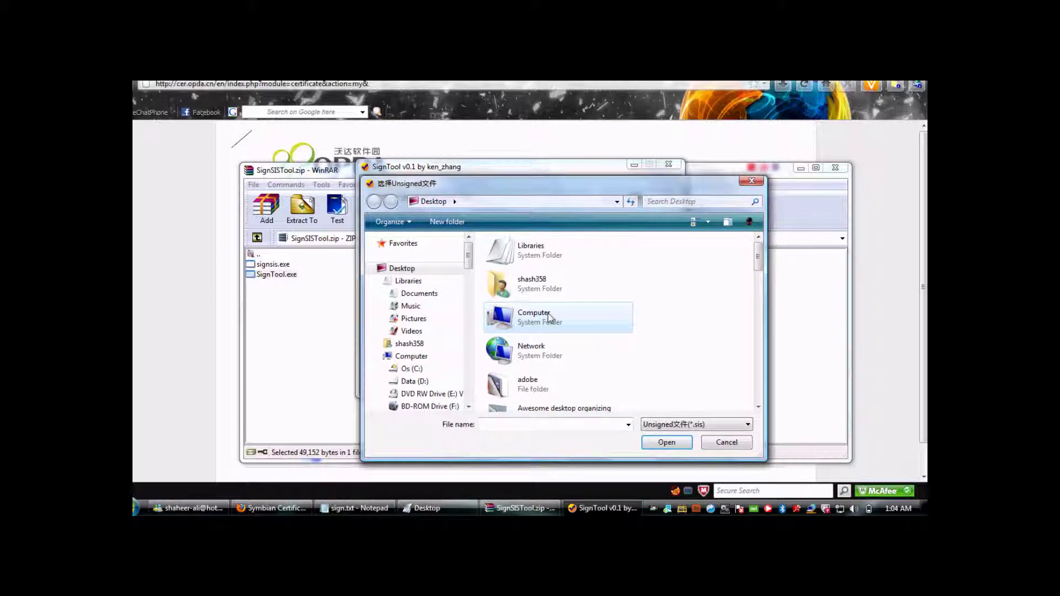
pyautogui.press('d')
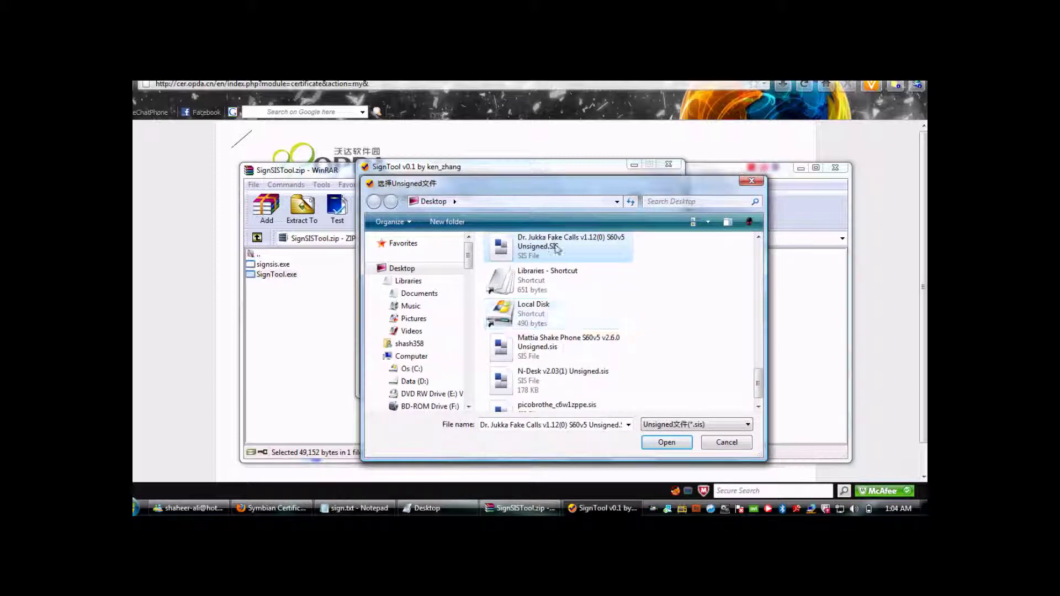
pyautogui.press('Return')
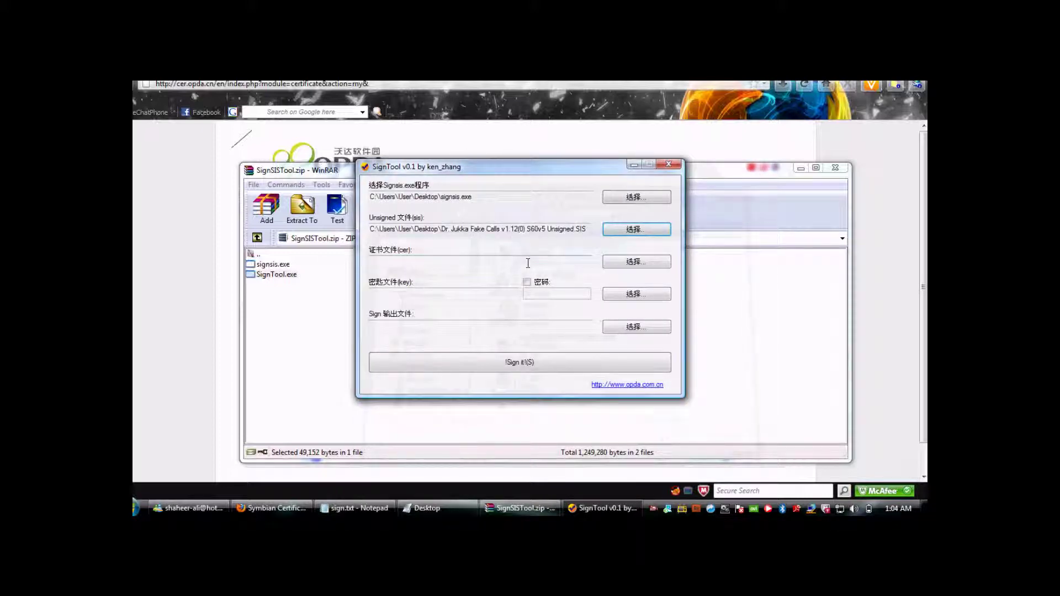
pyautogui.moveTo(583, 170); pyautogui.dragTo(564, 342)
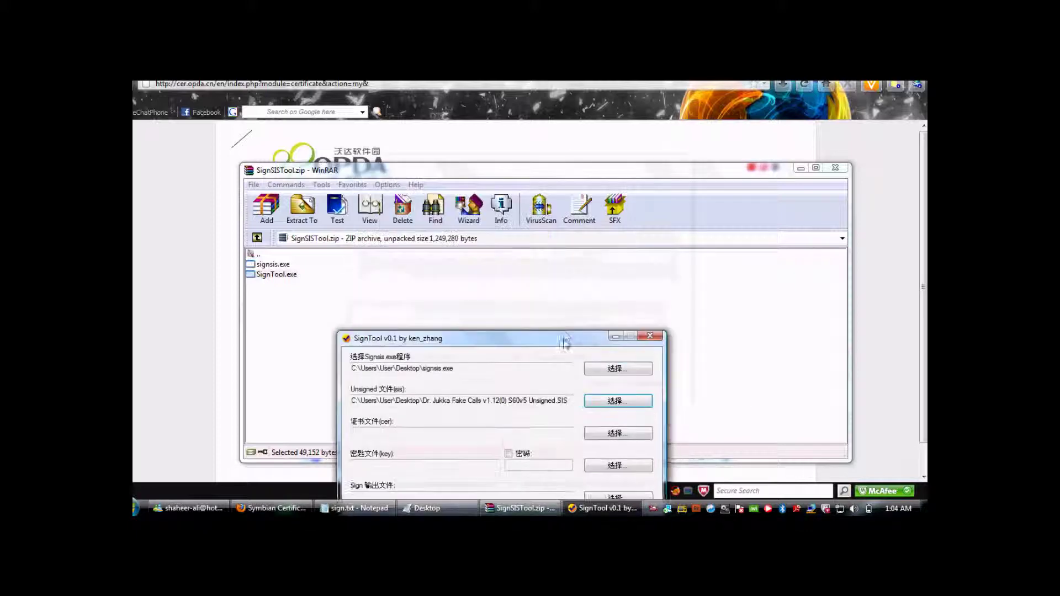
pyautogui.click(801, 168)
# Minimize SignTool and inspect the certificate's State column on My Certificate, still showing Applying.
pyautogui.click(616, 338)
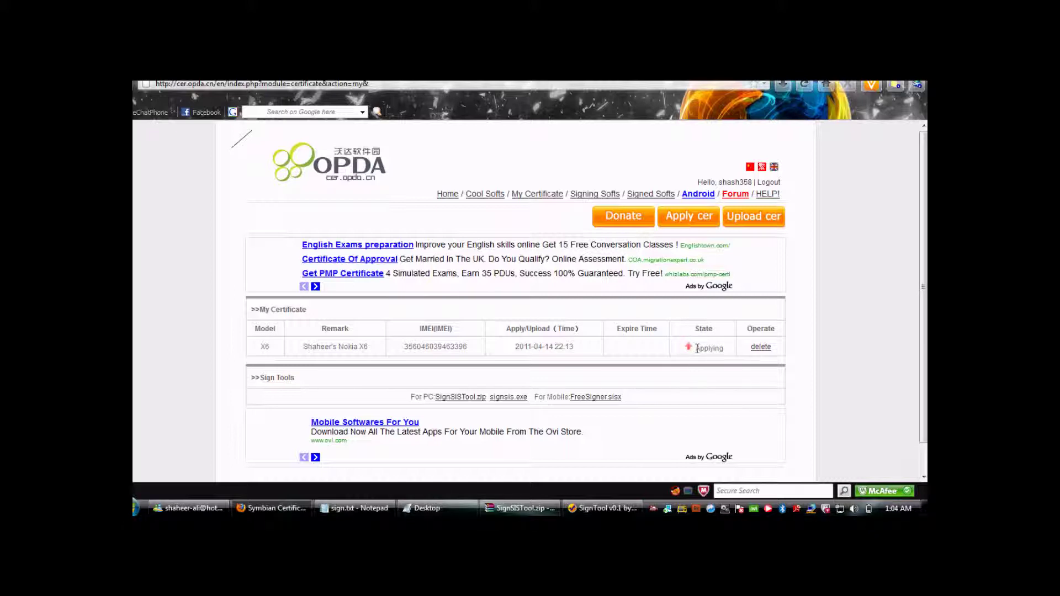
pyautogui.moveTo(696, 349); pyautogui.dragTo(717, 347)
pyautogui.click(723, 348)
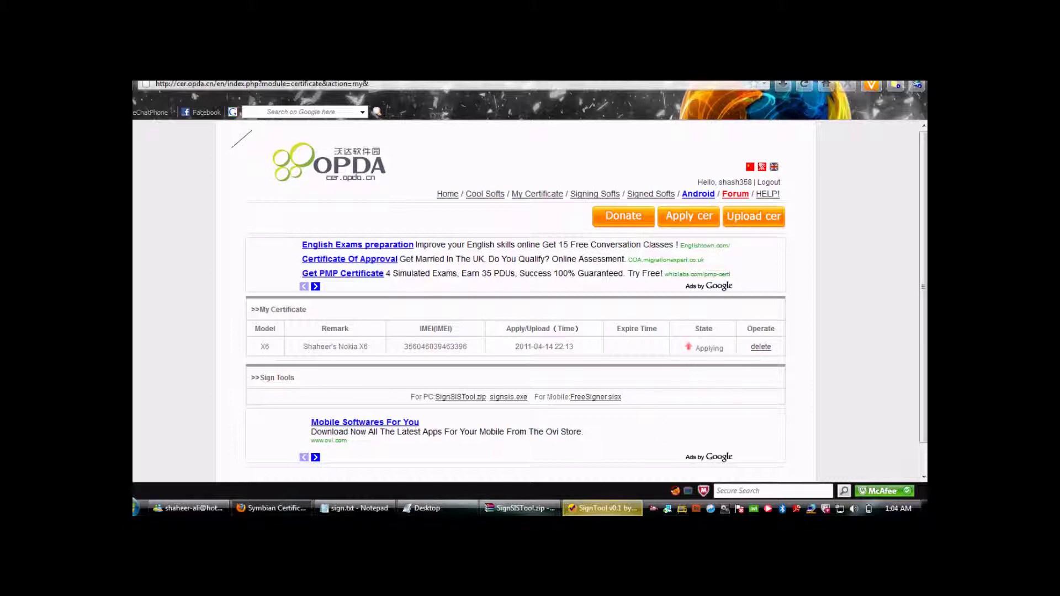
pyautogui.click(603, 508)
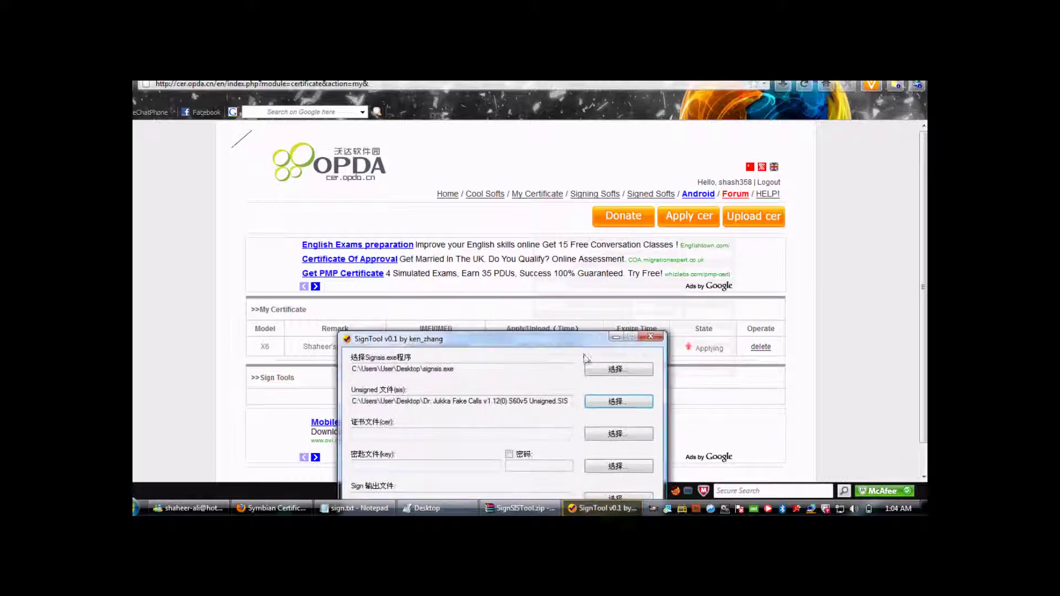
pyautogui.moveTo(583, 341); pyautogui.dragTo(596, 381)
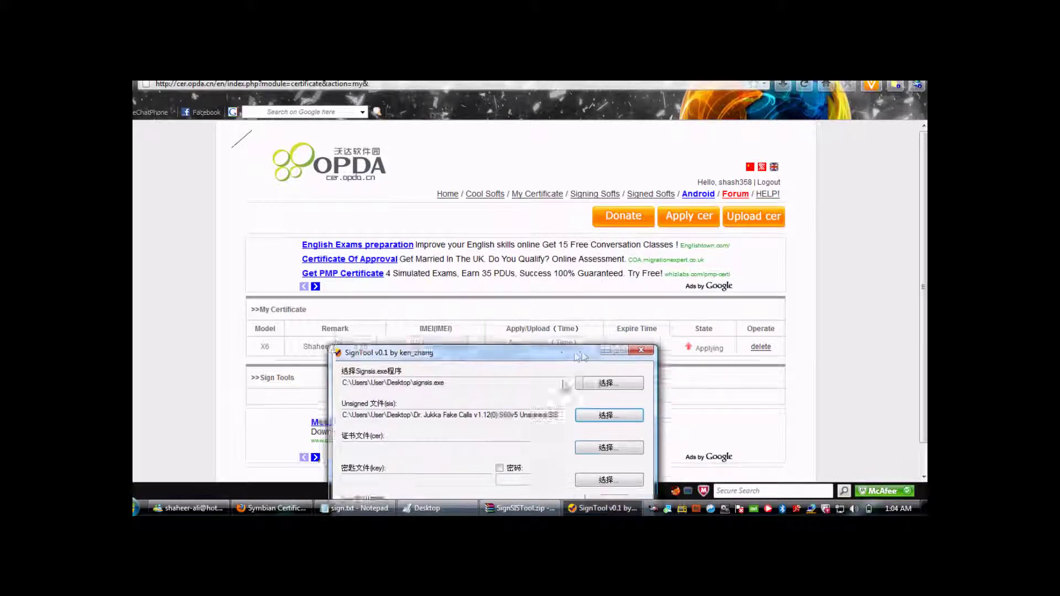
pyautogui.click(686, 347)
pyautogui.tripleClick(688, 347)
pyautogui.moveTo(686, 346); pyautogui.dragTo(695, 351)
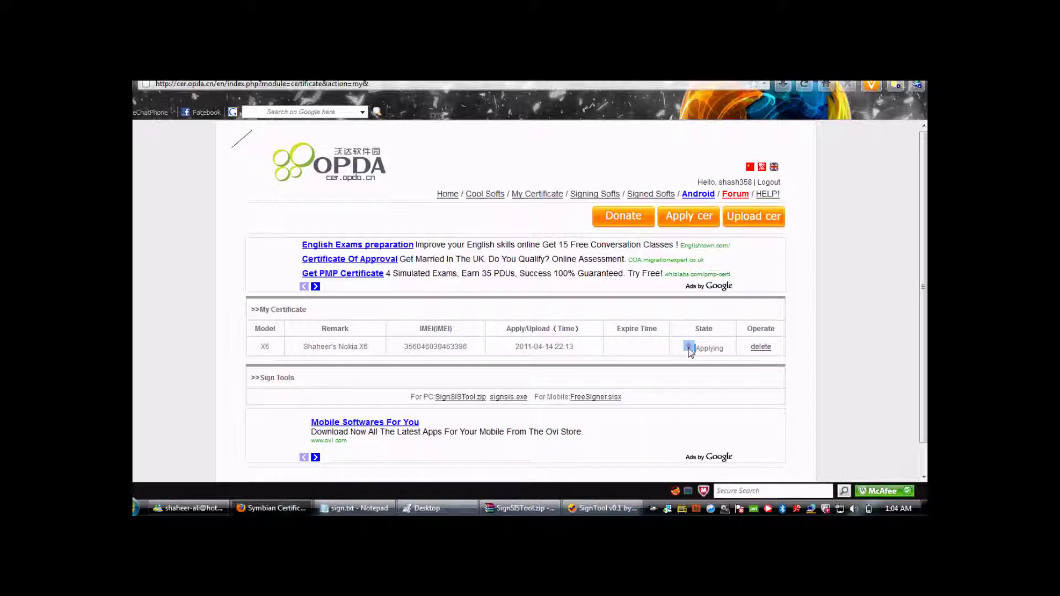
pyautogui.moveTo(684, 349); pyautogui.dragTo(694, 348)
pyautogui.click(673, 348)
pyautogui.moveTo(602, 508)
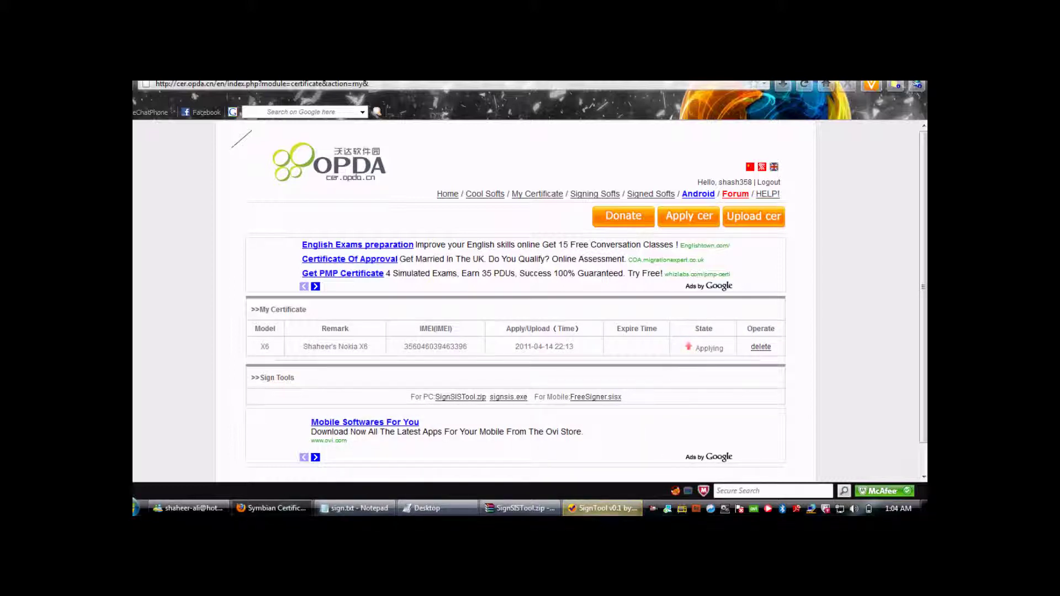
# Restore SignTool over the page and position it so all its fields are visible.
pyautogui.click(605, 508)
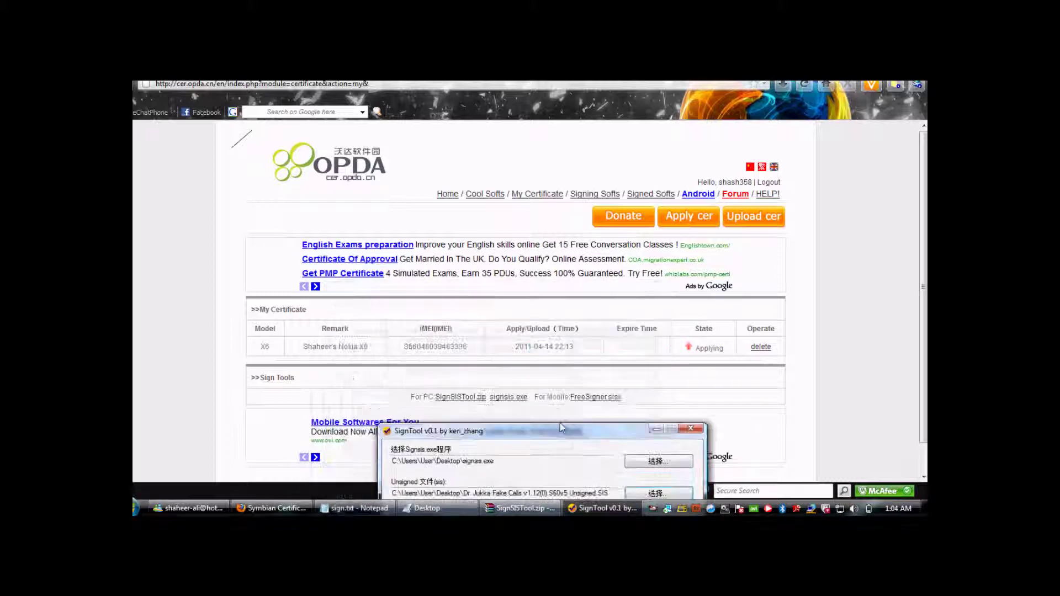
pyautogui.moveTo(488, 395); pyautogui.dragTo(561, 424)
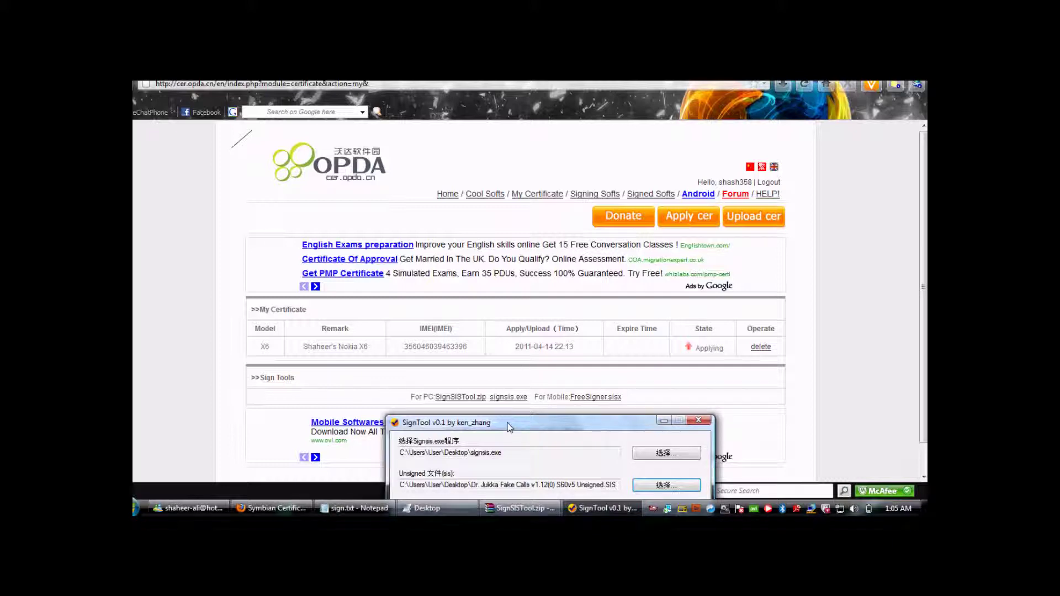
pyautogui.moveTo(509, 426); pyautogui.dragTo(501, 228)
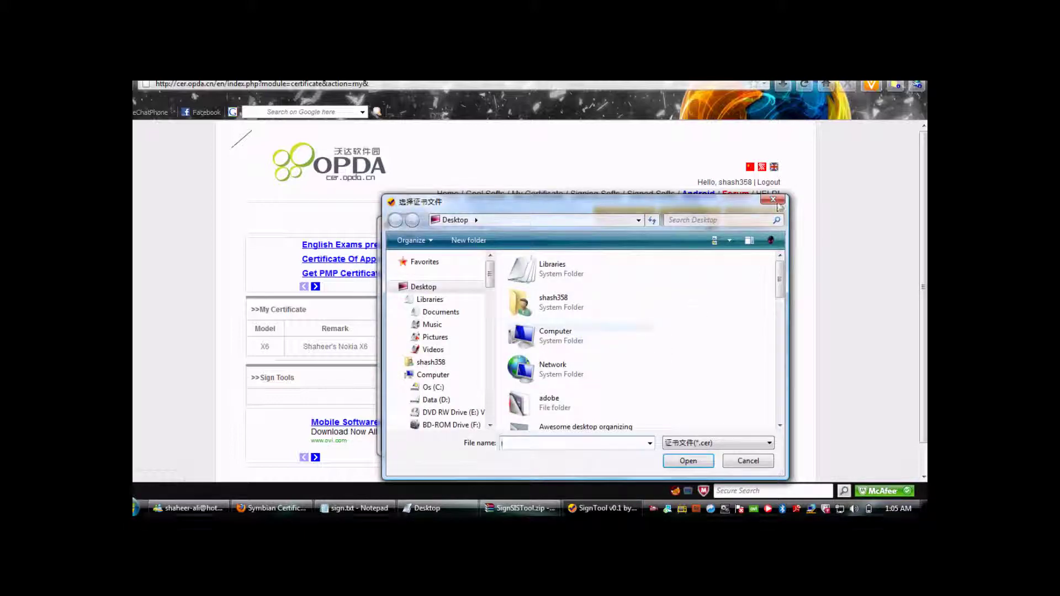
# Cancel the certificate file browser, leaving the certificate field empty, and recheck the Applying state.
pyautogui.click(775, 202)
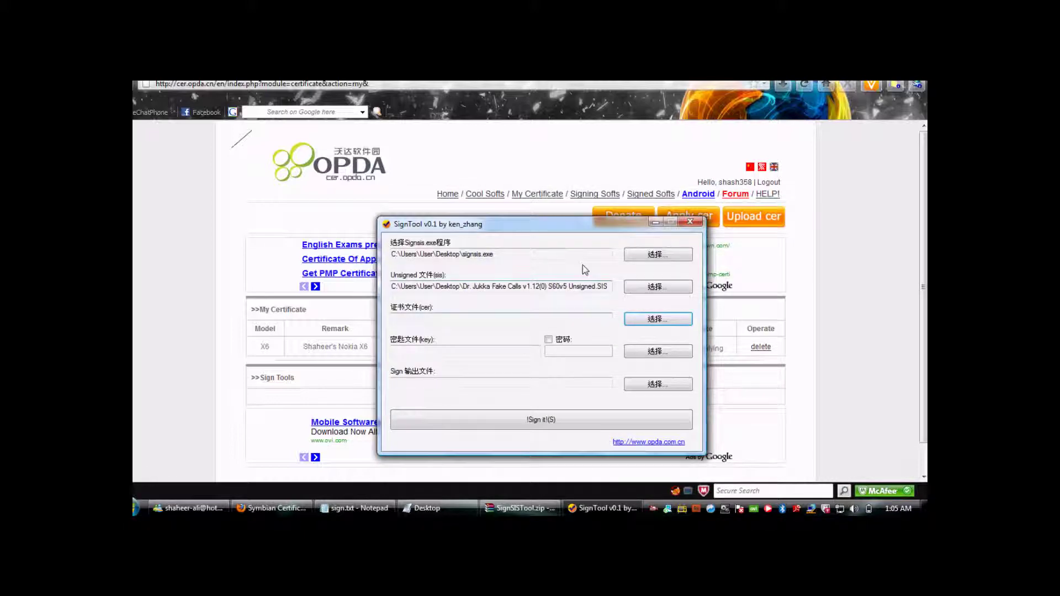
pyautogui.moveTo(598, 228); pyautogui.dragTo(599, 397)
pyautogui.moveTo(694, 348)
pyautogui.mouseDown()
pyautogui.moveTo(714, 357)
pyautogui.moveTo(644, 457)
pyautogui.mouseUp()
pyautogui.click(603, 507)
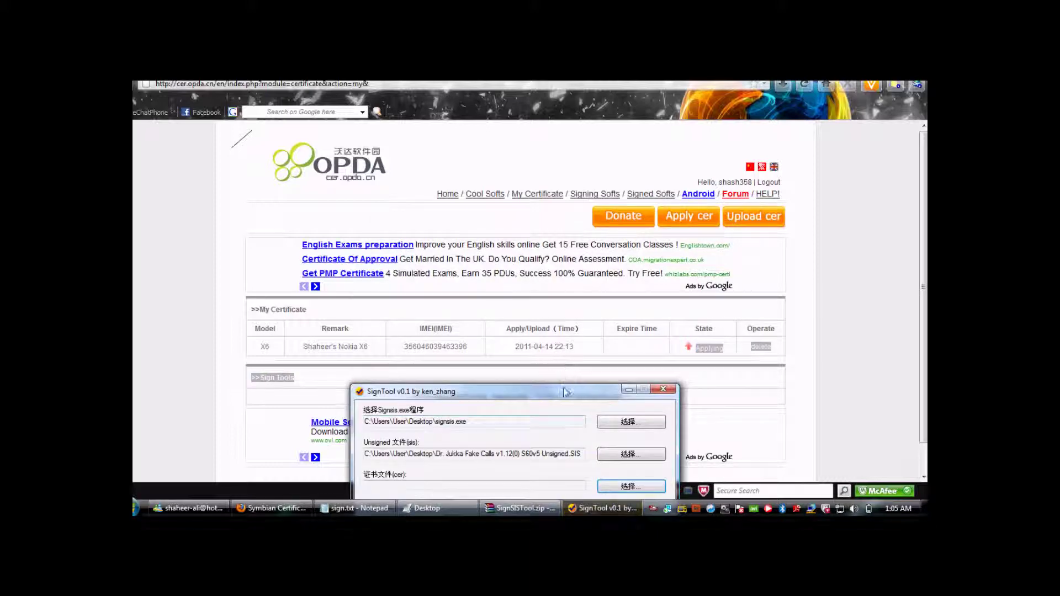
pyautogui.moveTo(565, 392); pyautogui.dragTo(572, 237)
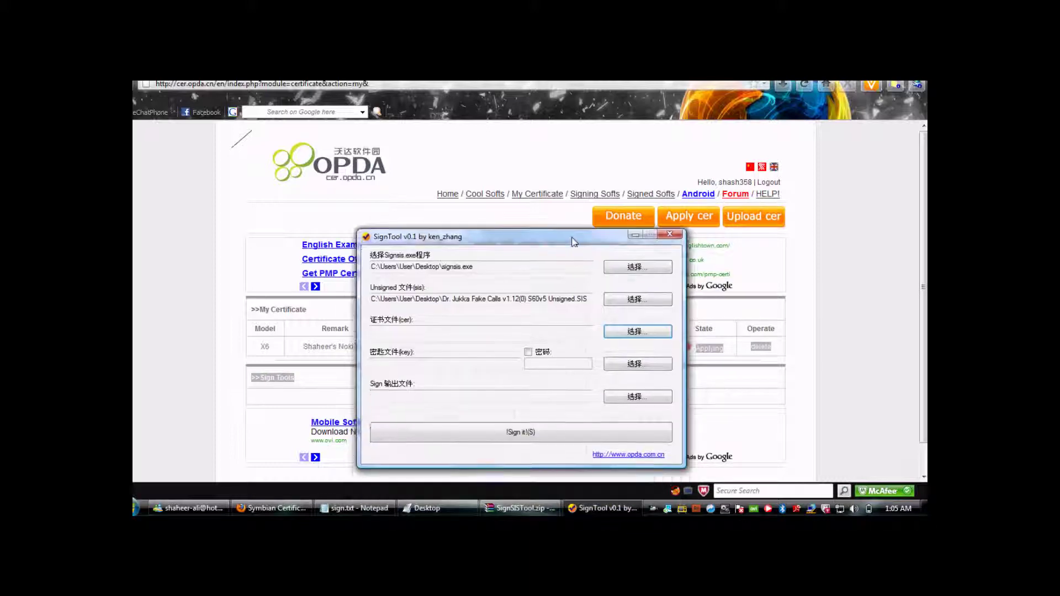
# Review the signed output file field, then minimize SignTool to reveal the OPDA certificate page.
pyautogui.click(472, 395)
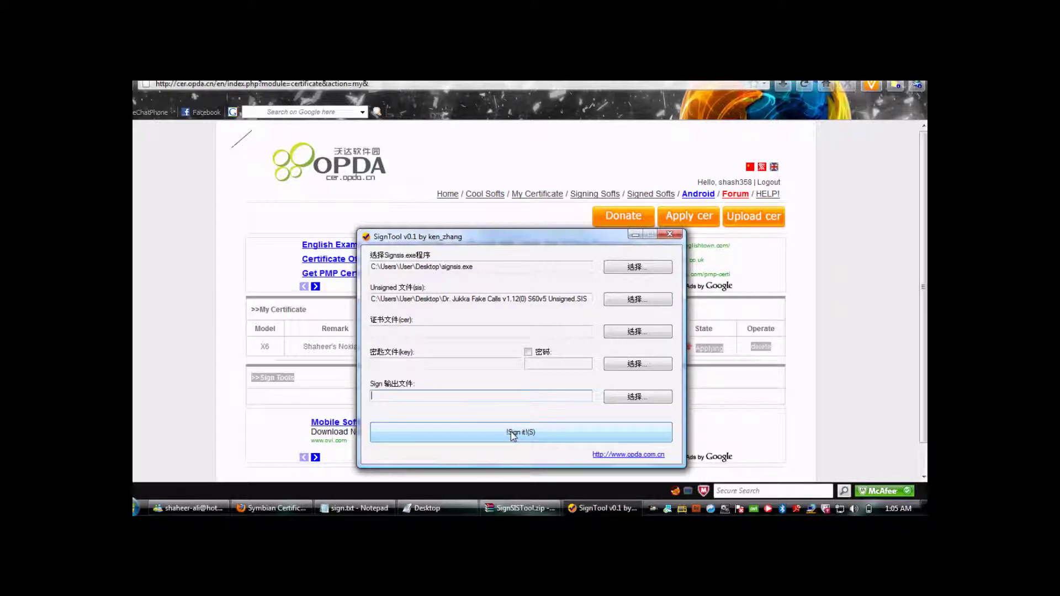
pyautogui.click(636, 238)
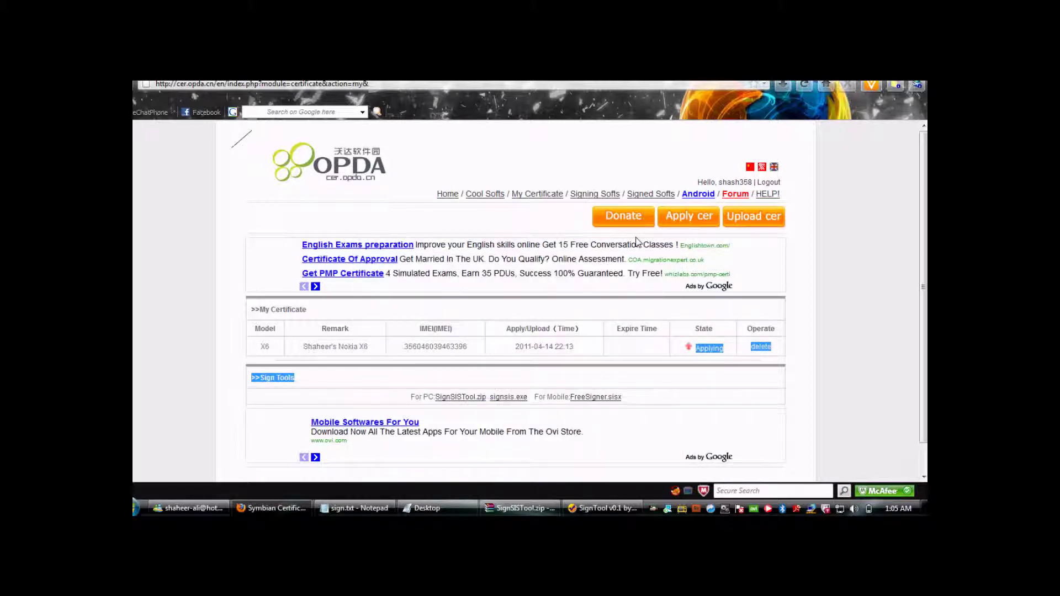